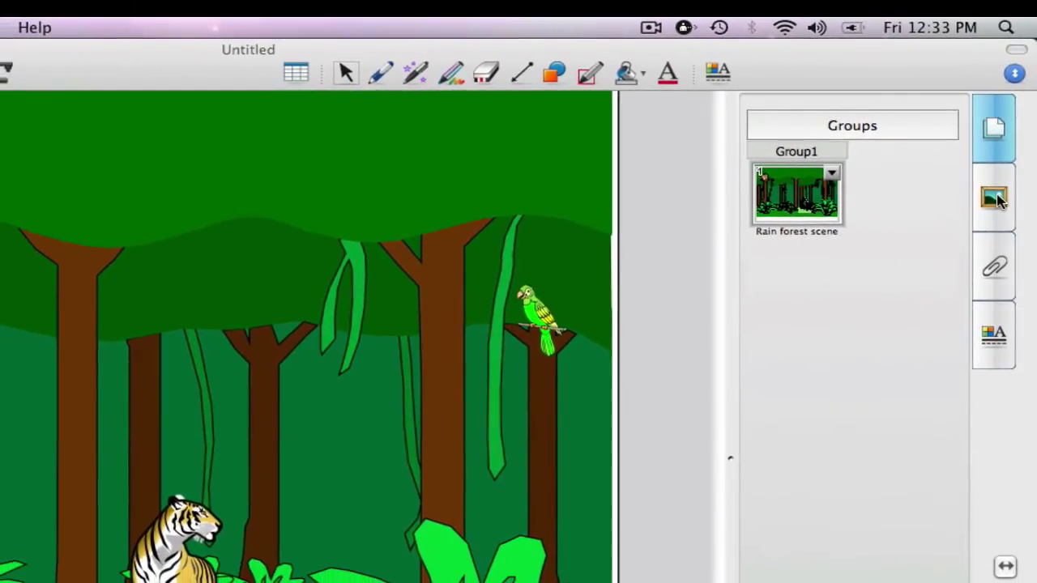
Open the Gallery and review the SMART Learning Marketplace, Online Essentials for Educators, Themes and My Content categories.
click(995, 198)
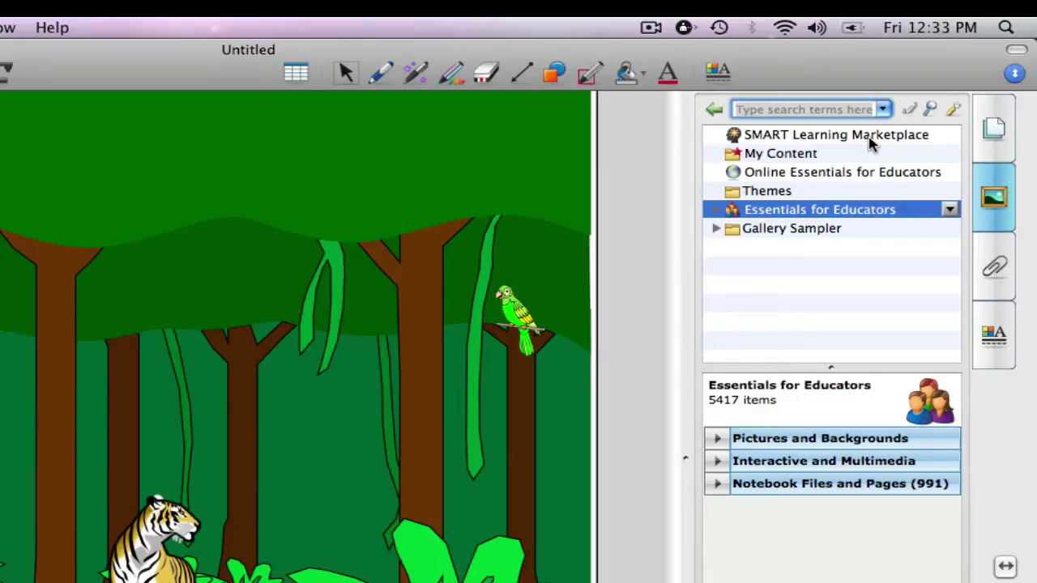
click(871, 139)
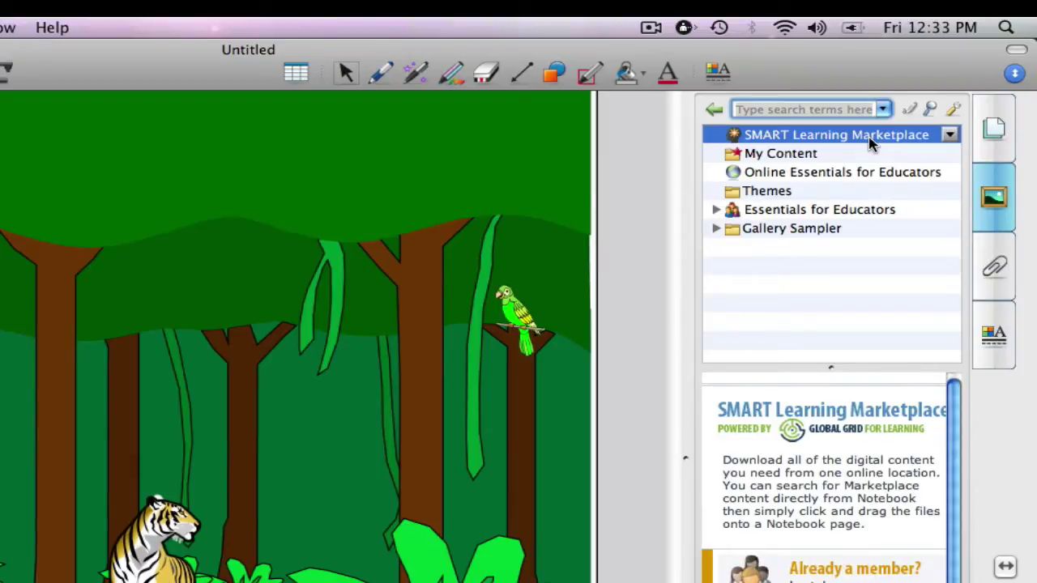
click(849, 176)
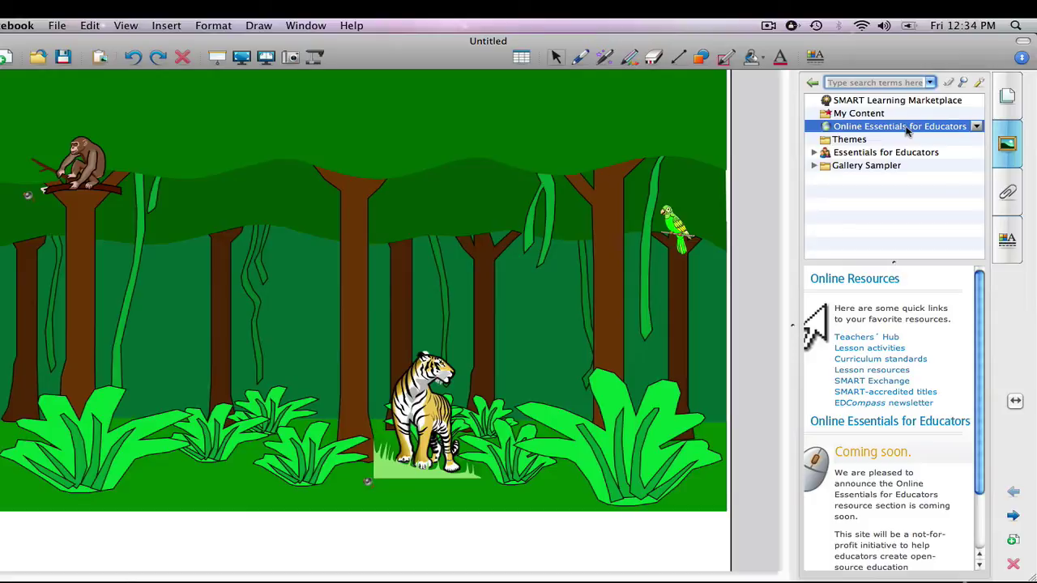
click(867, 142)
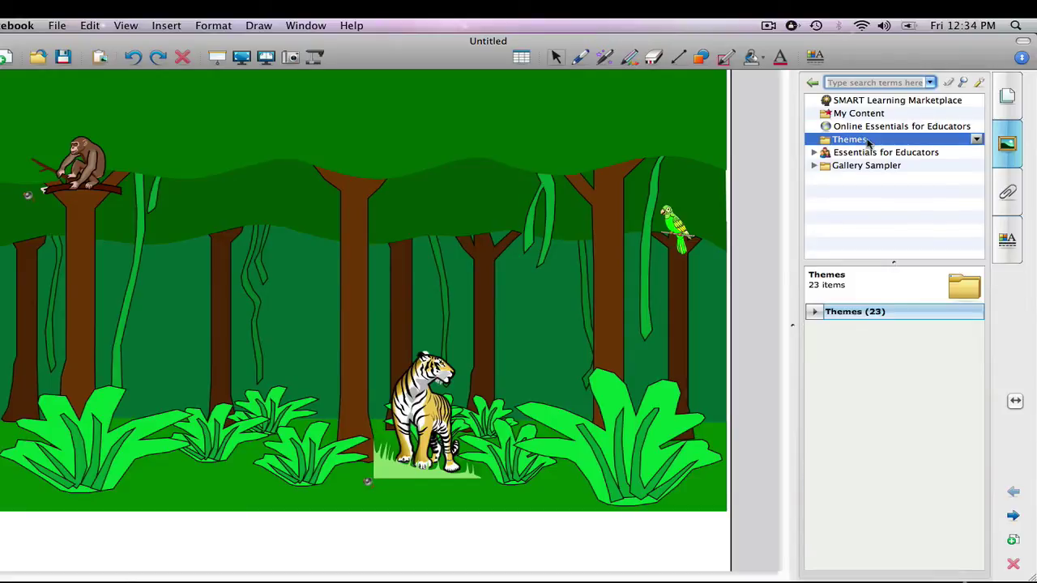
click(870, 314)
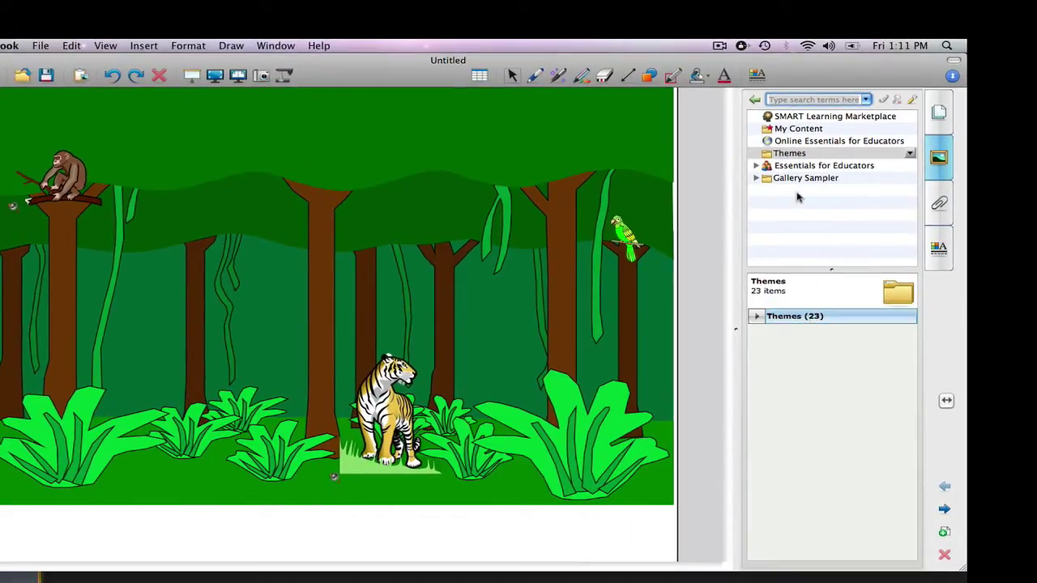
click(795, 132)
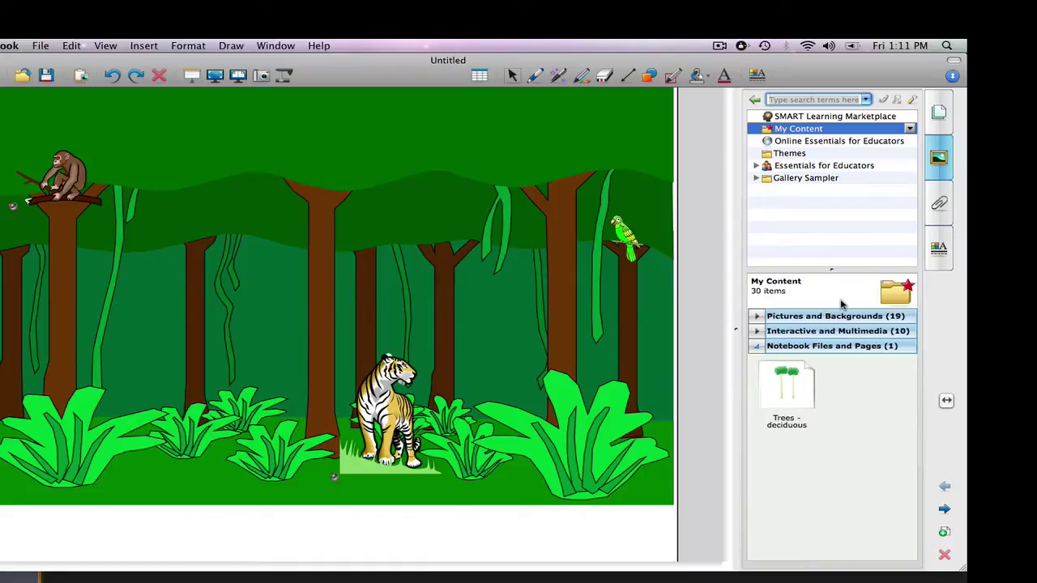
Examine the Gallery Sampler category and expand it to look through its subject folders.
click(815, 167)
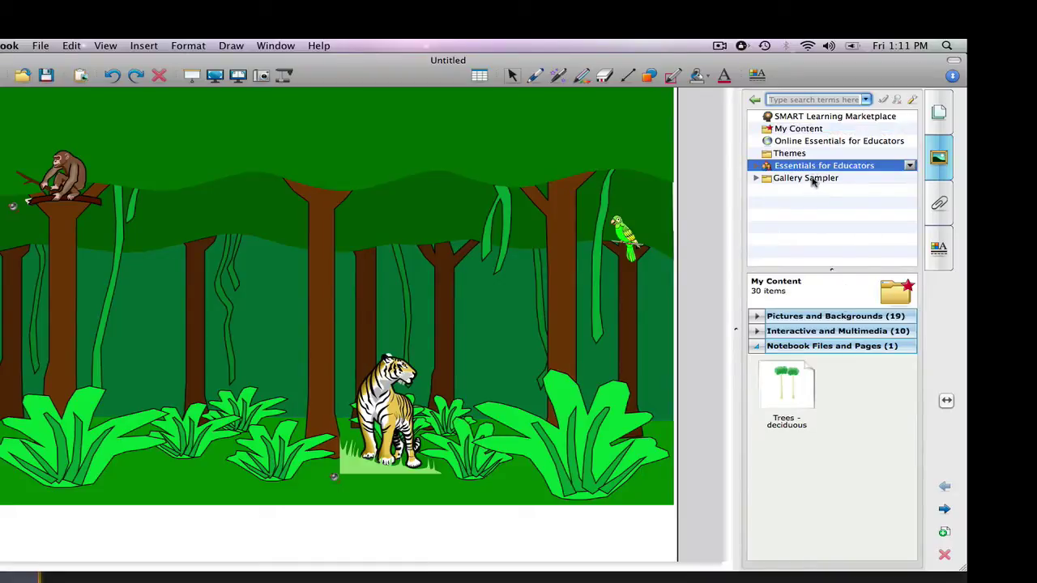
click(812, 179)
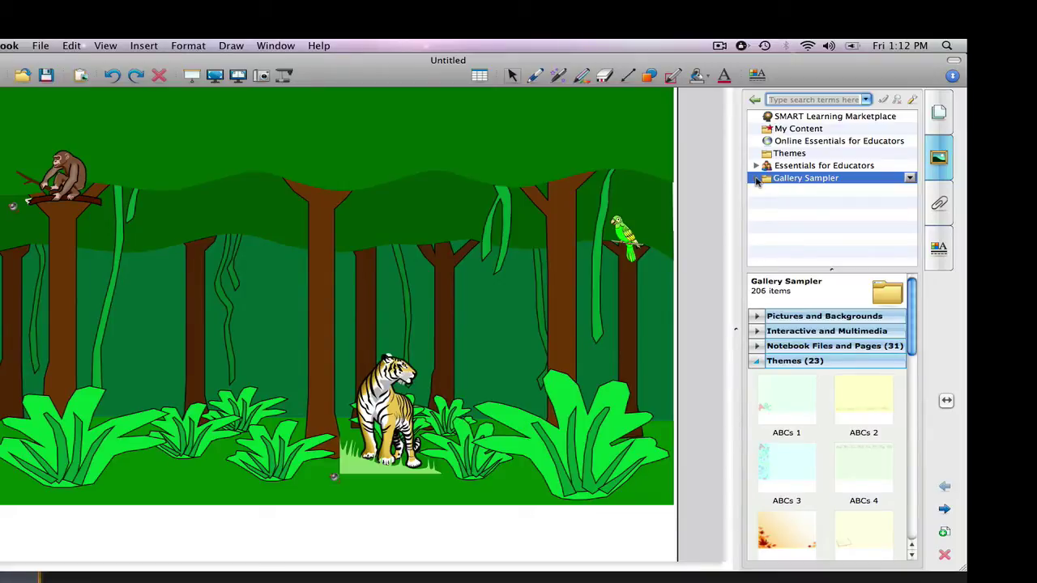
click(756, 178)
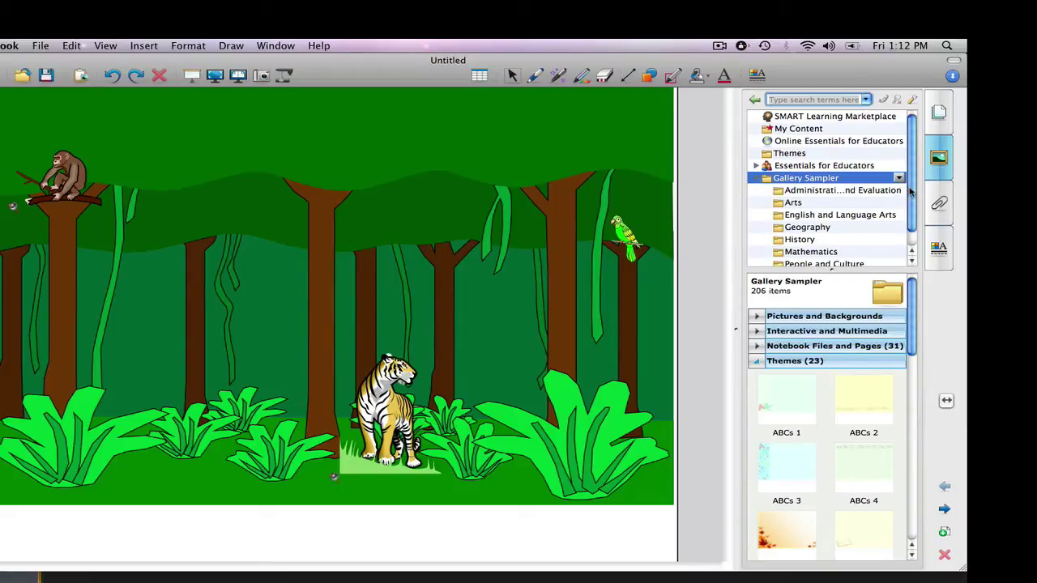
drag(911, 191, 914, 213)
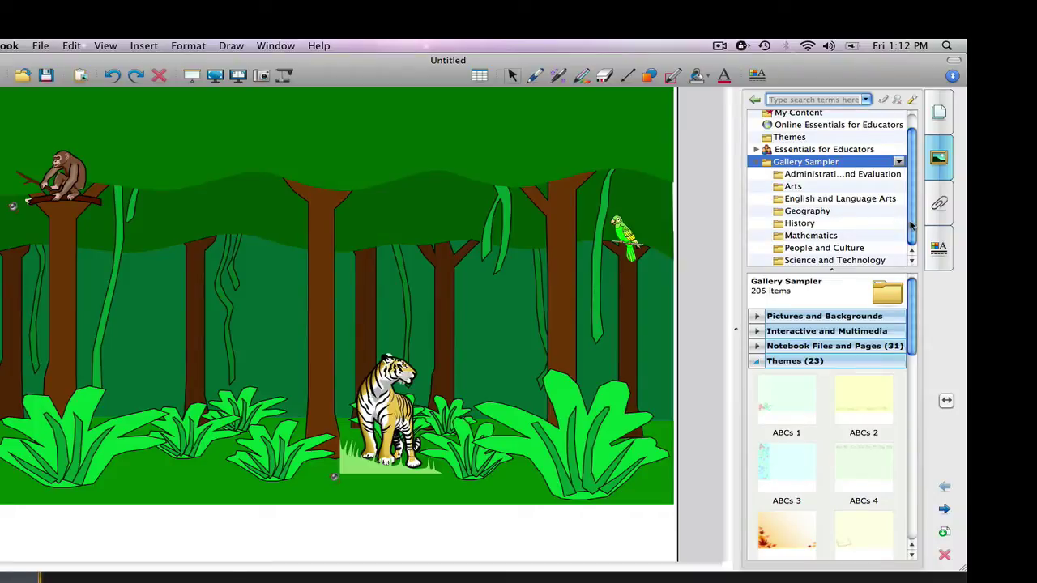
drag(912, 225, 913, 204)
Look through the subject folders of Essentials for Educators, leaving both it and Gallery Sampler collapsed.
click(836, 167)
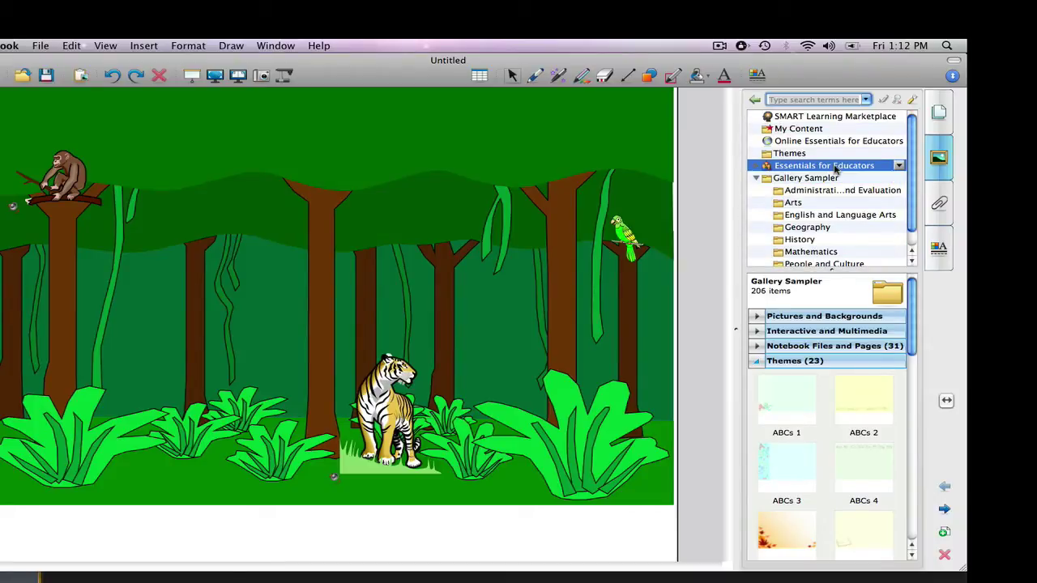
click(755, 169)
drag(911, 176, 898, 157)
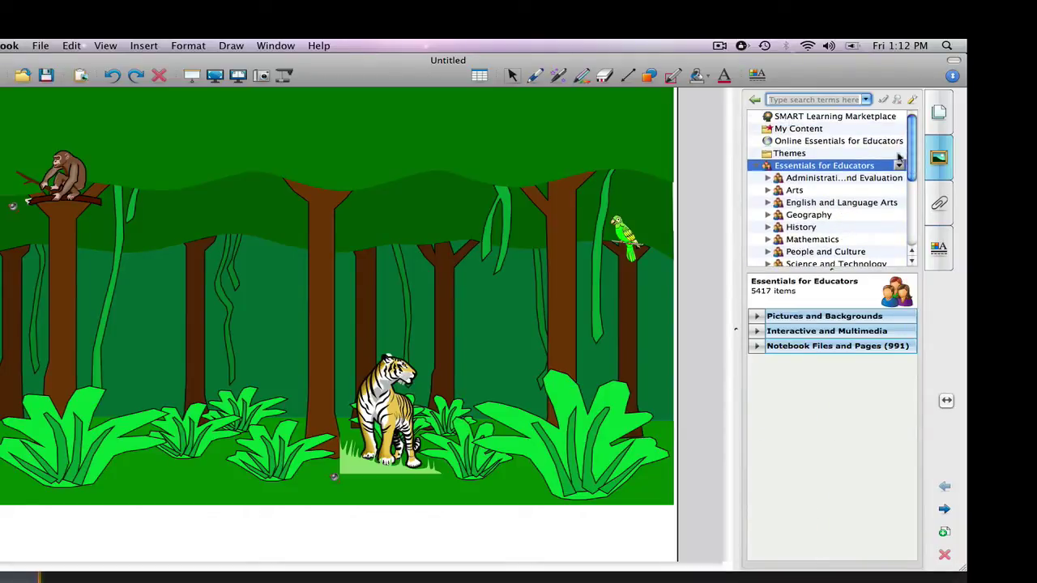
click(755, 168)
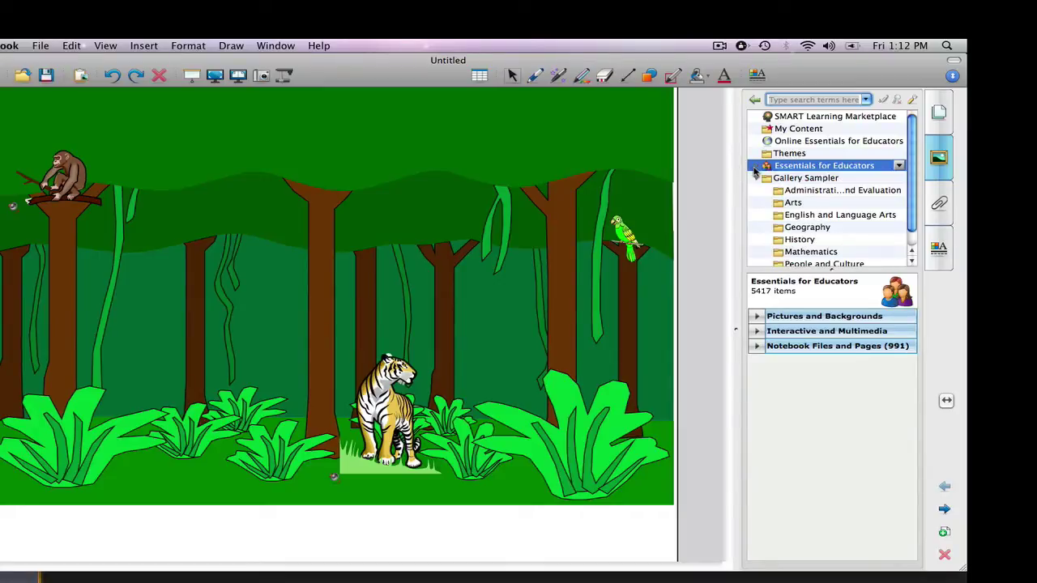
click(755, 179)
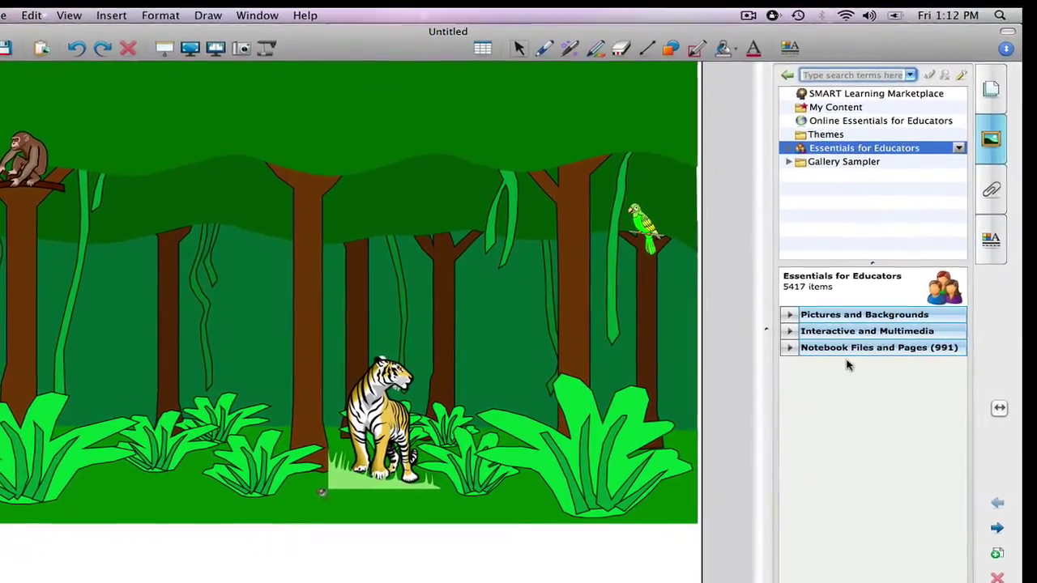
Examine the Pictures and Backgrounds, Interactive and Multimedia, and Notebook Files and Pages sections of Essentials for Educators, leaving them collapsed.
click(868, 316)
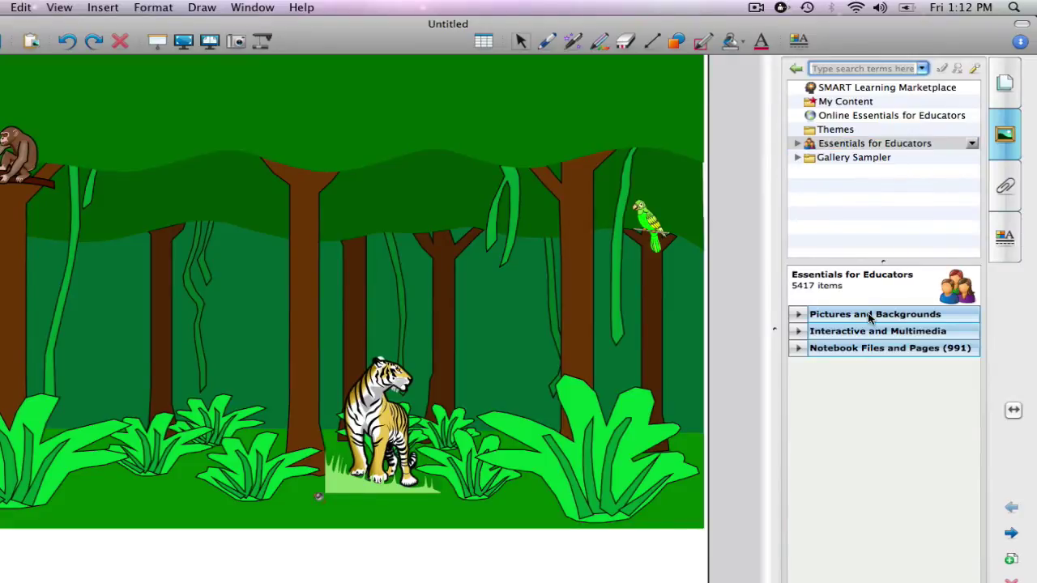
click(800, 315)
click(800, 333)
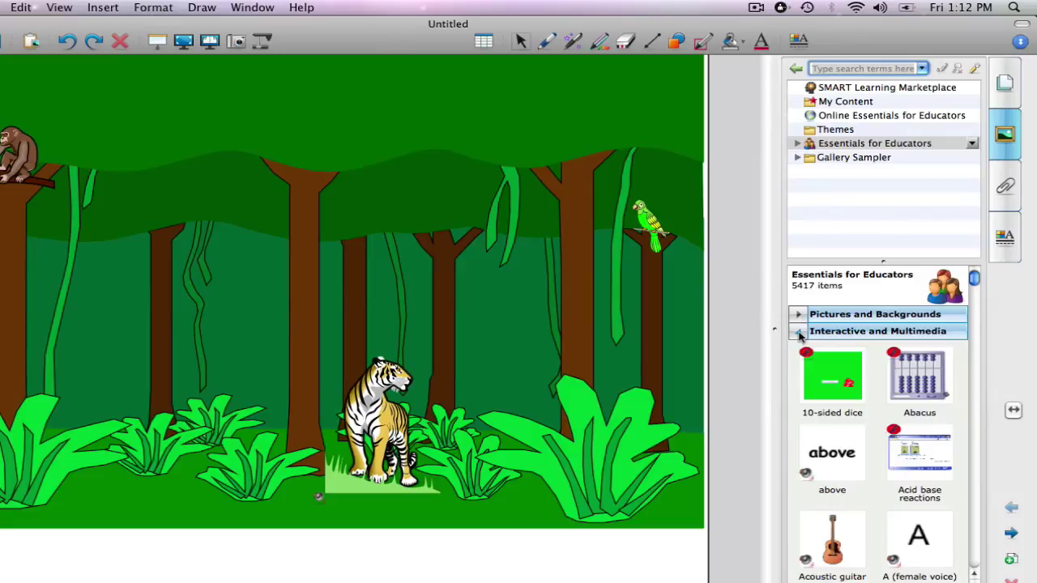
click(799, 333)
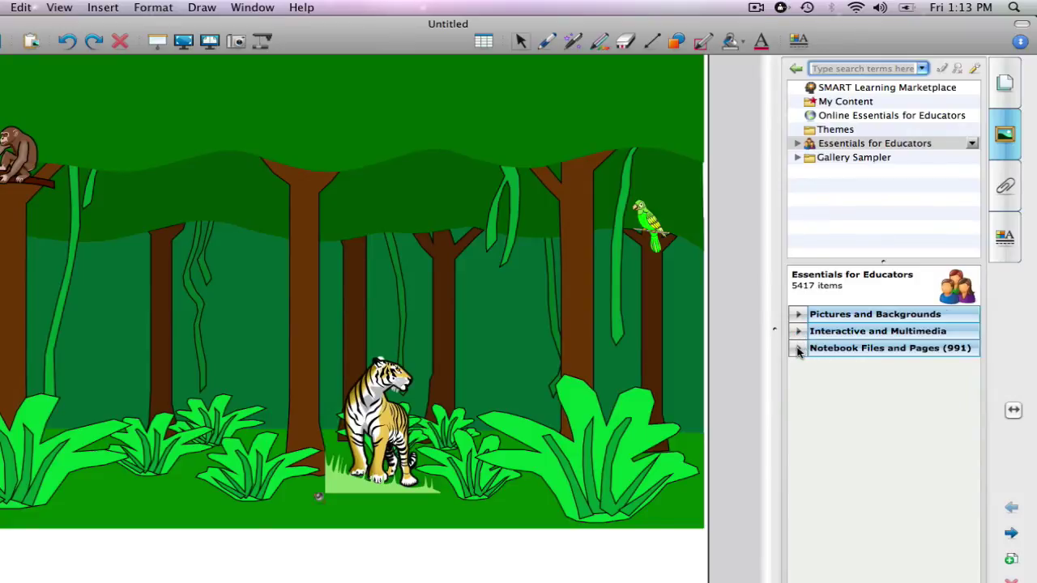
click(799, 349)
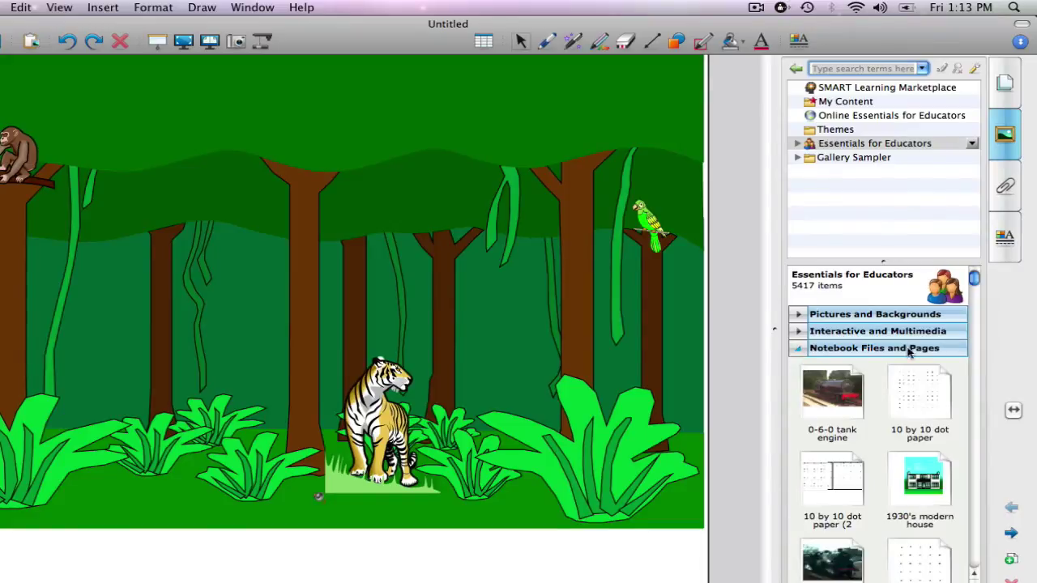
scroll(975, 280, down, 15)
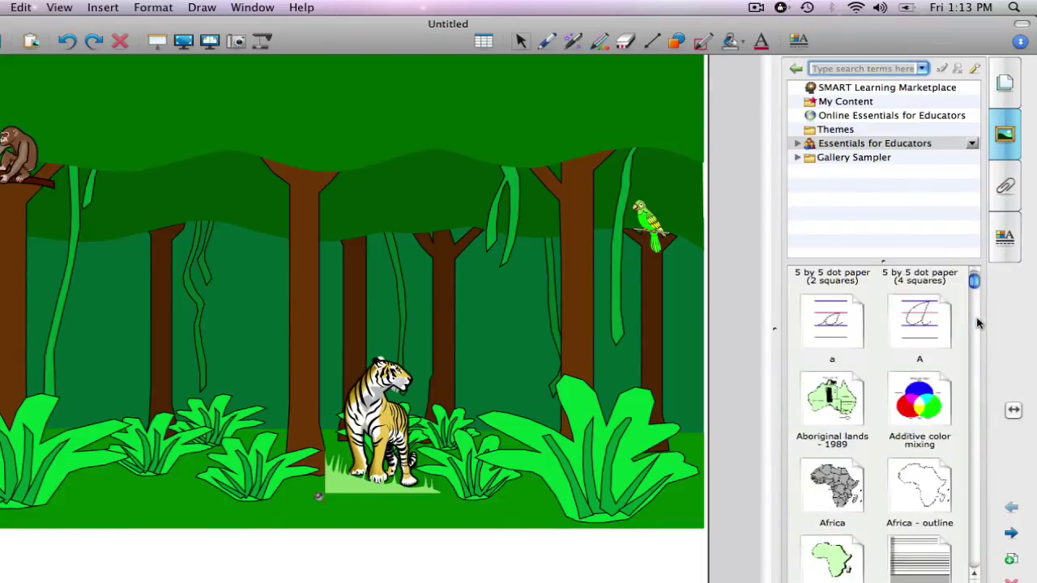
scroll(975, 281, up, 15)
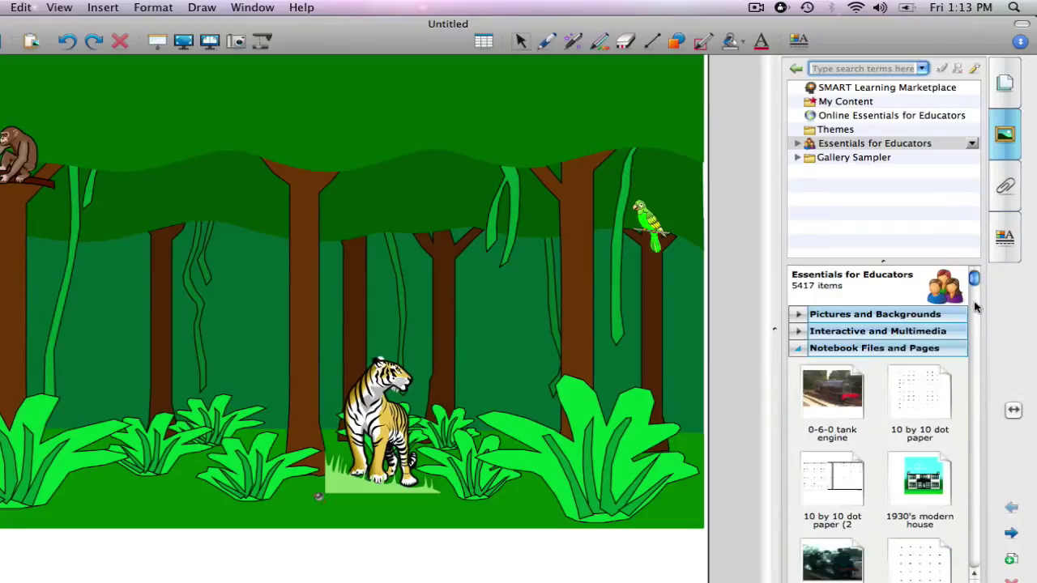
click(799, 350)
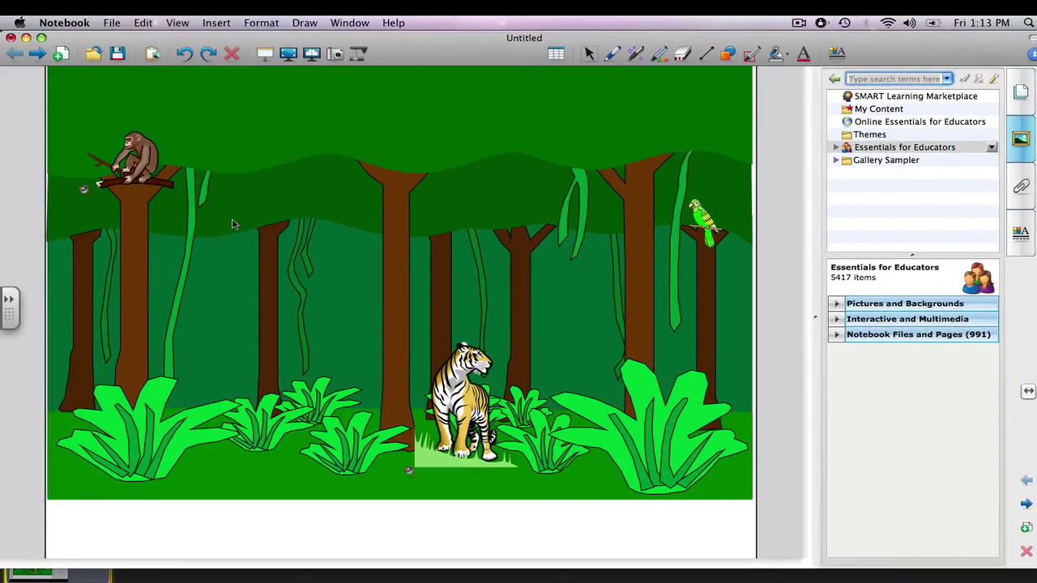
Go to the next, blank page and search the Gallery for "rainforest".
click(38, 54)
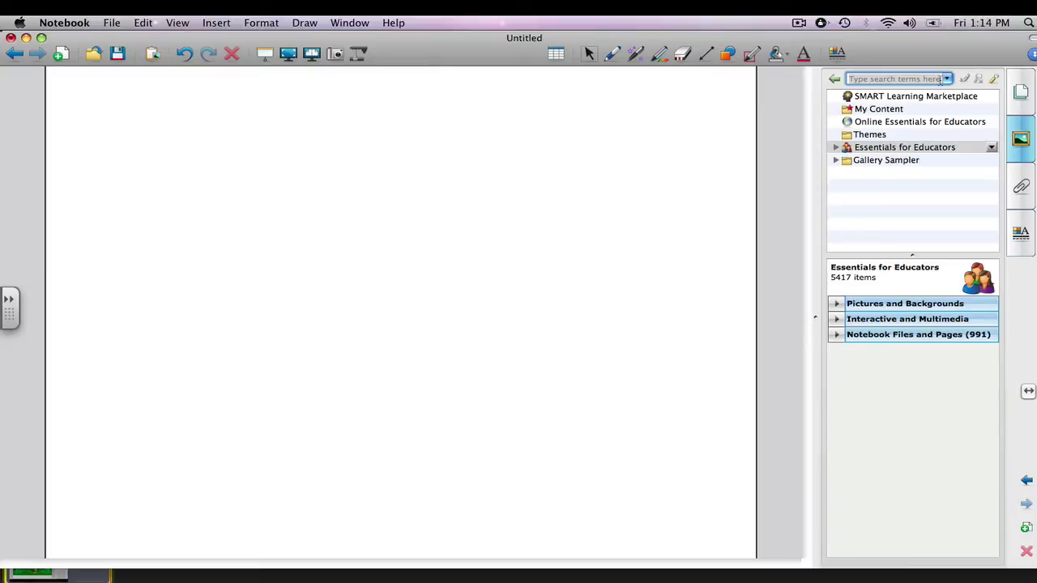
click(932, 78)
click(921, 79)
text(rain)
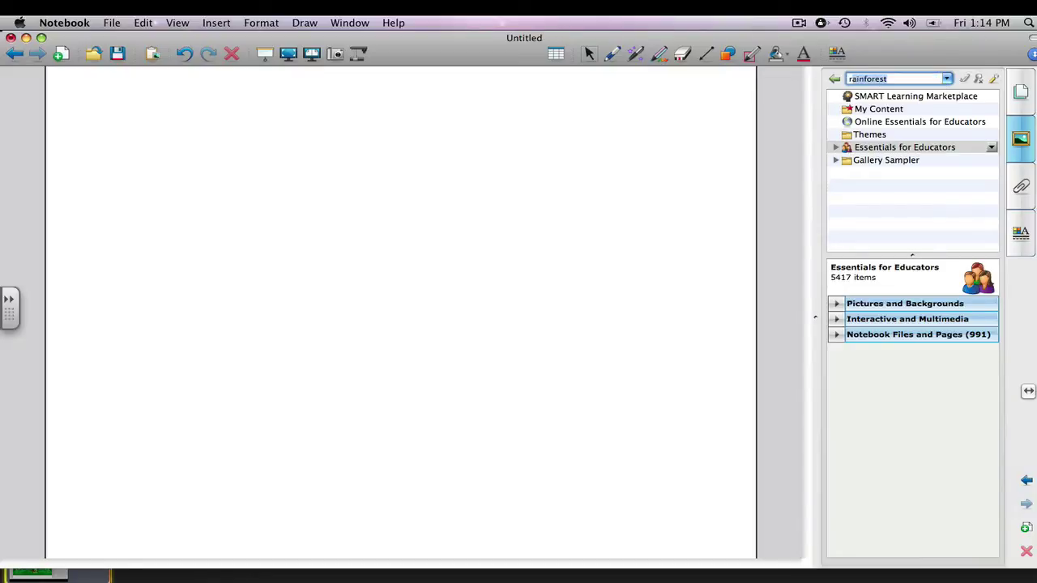
text(forest)
click(978, 77)
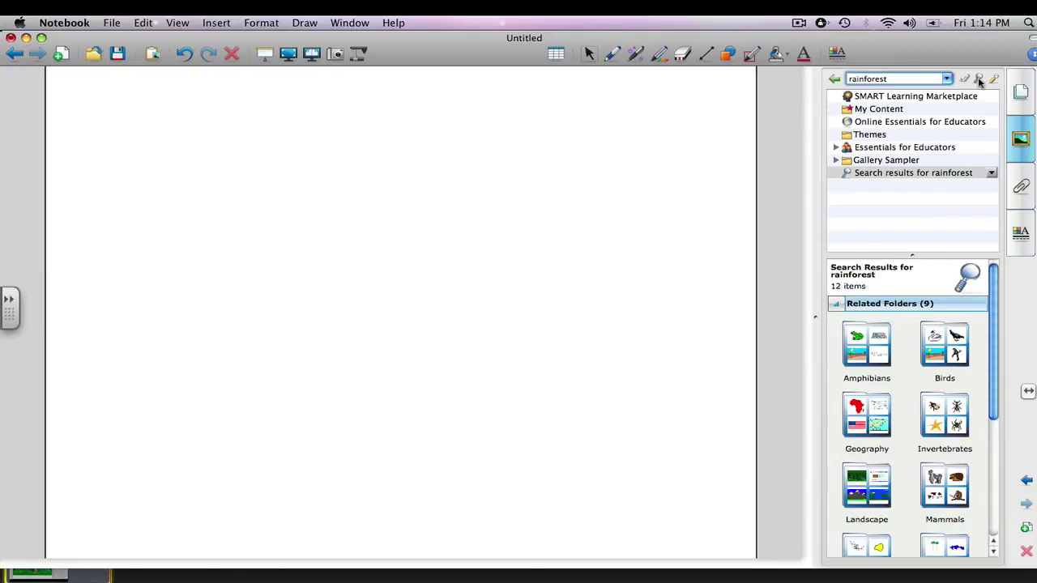
Collapse the related folders in the search results and add the Rainforest scene page file to the blank page.
click(837, 305)
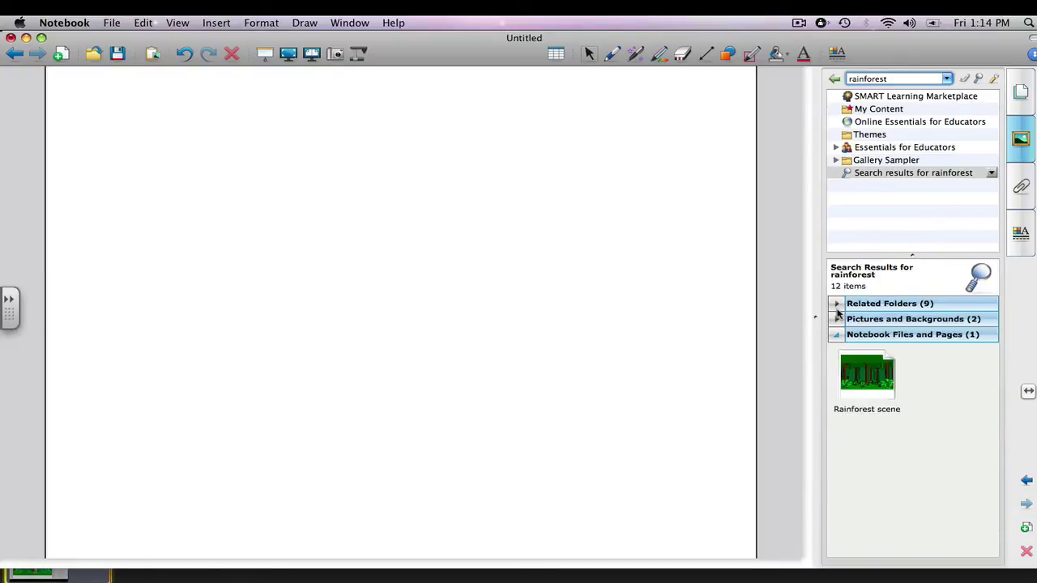
click(868, 374)
drag(868, 374, 653, 378)
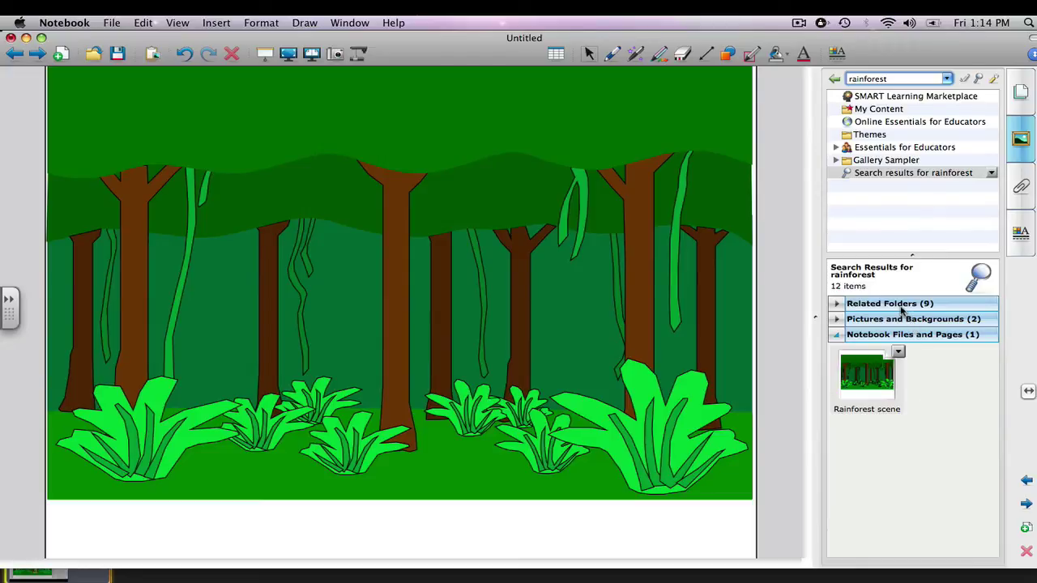
Expand the related folders of the rainforest search and open the Mammals folder.
click(891, 304)
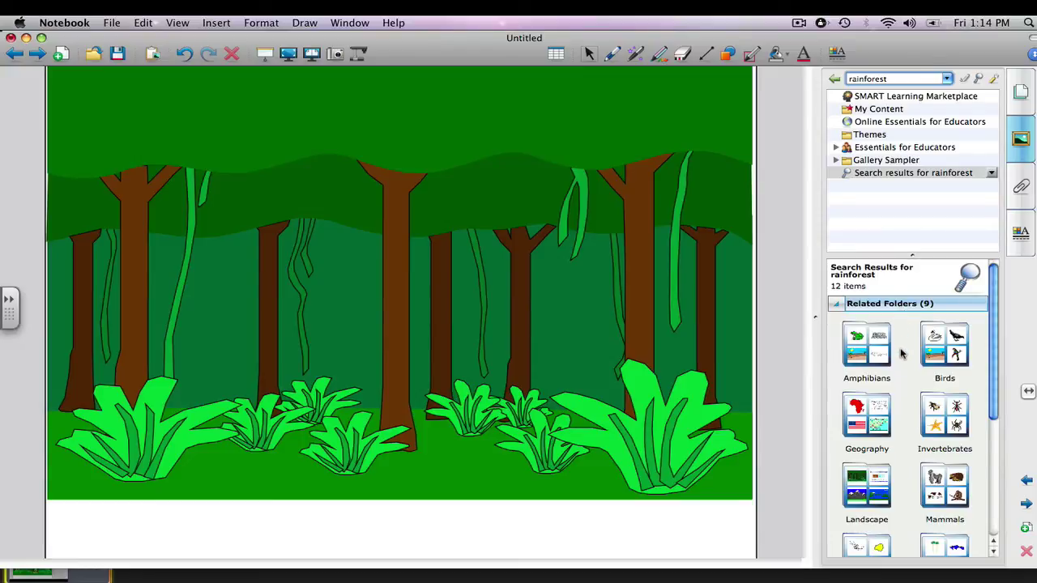
drag(994, 385, 993, 464)
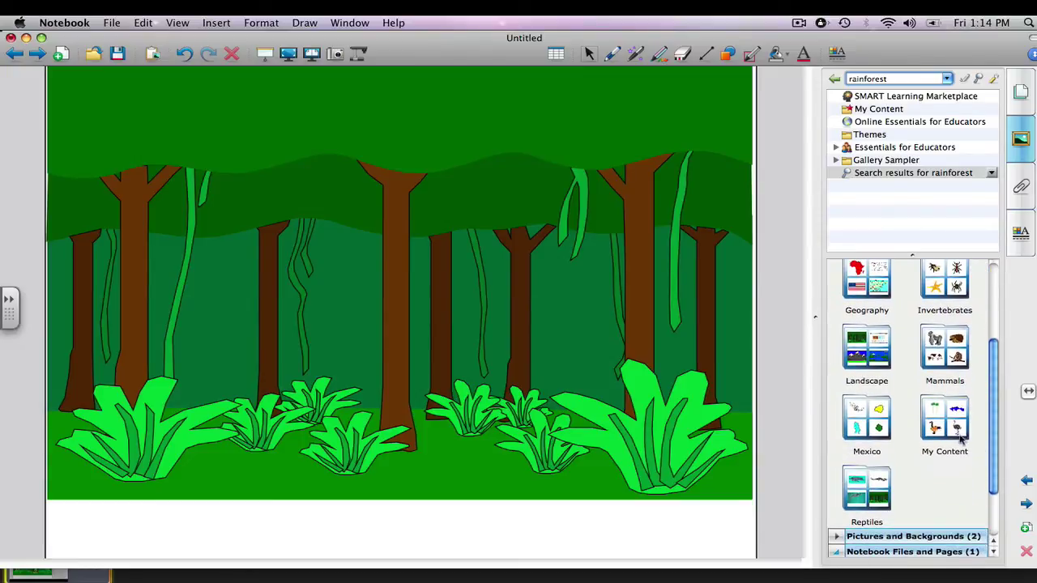
mouse_move(957, 372)
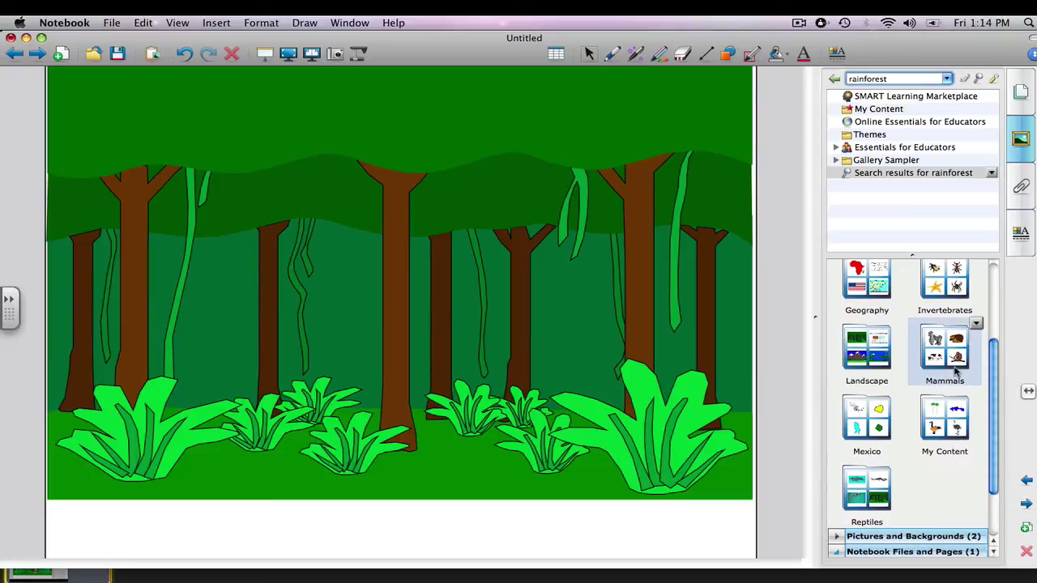
click(977, 325)
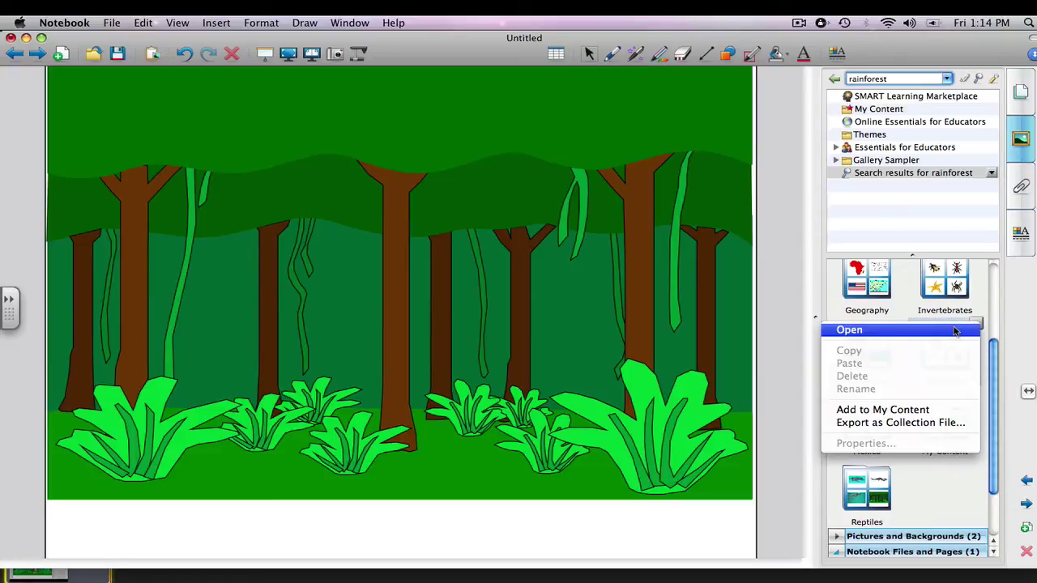
click(955, 330)
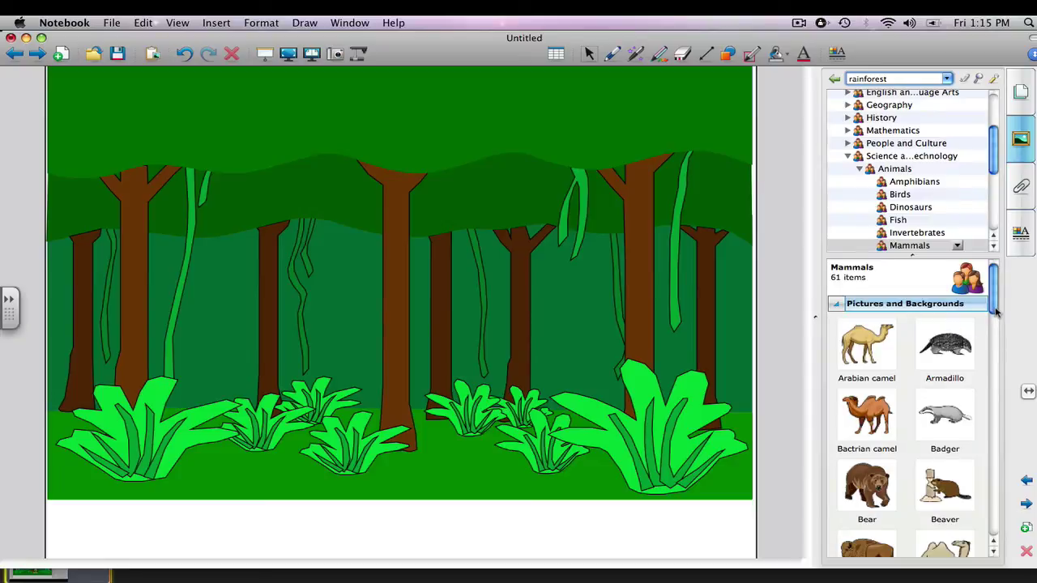
Add the Tiger picture to the rainforest scene, enlarged and standing on the forest floor just beside the central tree trunk.
drag(997, 312, 995, 520)
mouse_move(952, 347)
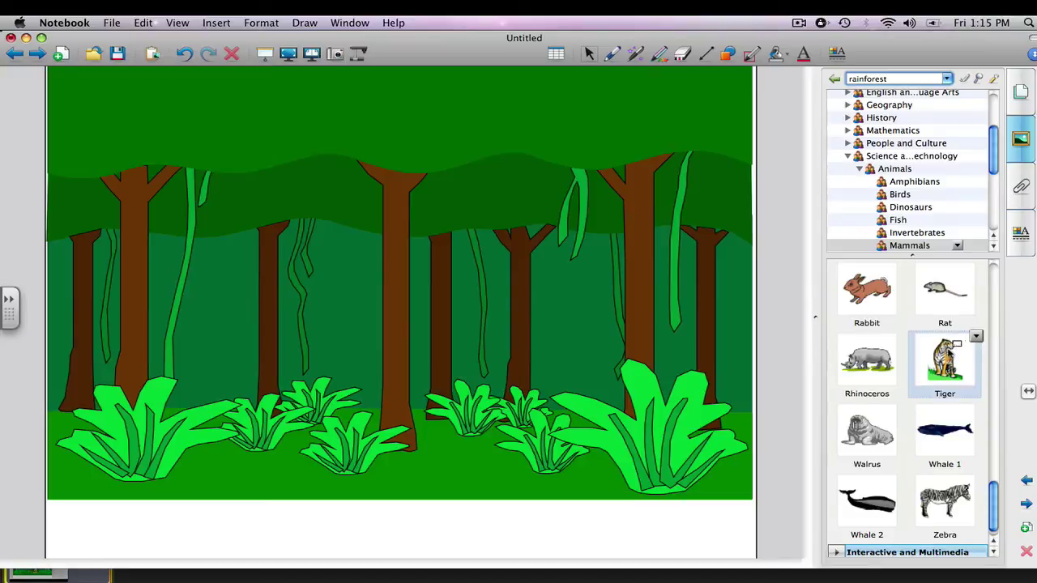
drag(953, 347, 474, 420)
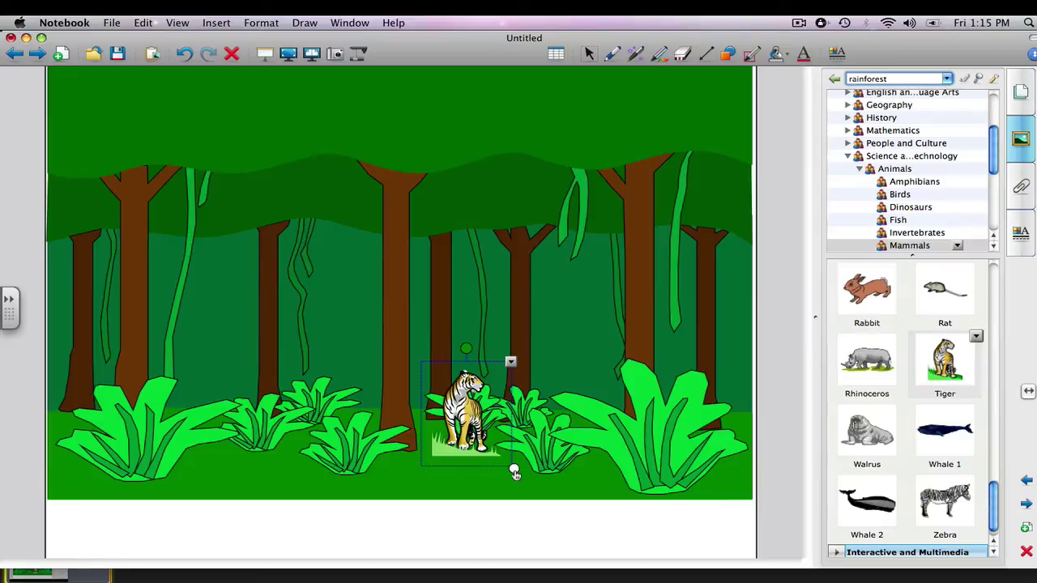
drag(516, 478, 544, 504)
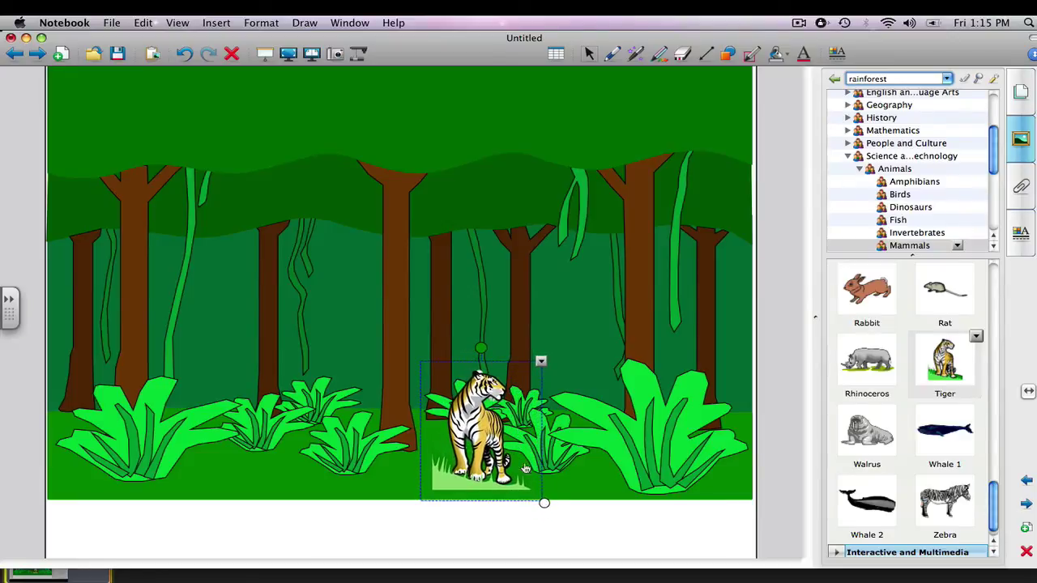
drag(525, 409, 512, 388)
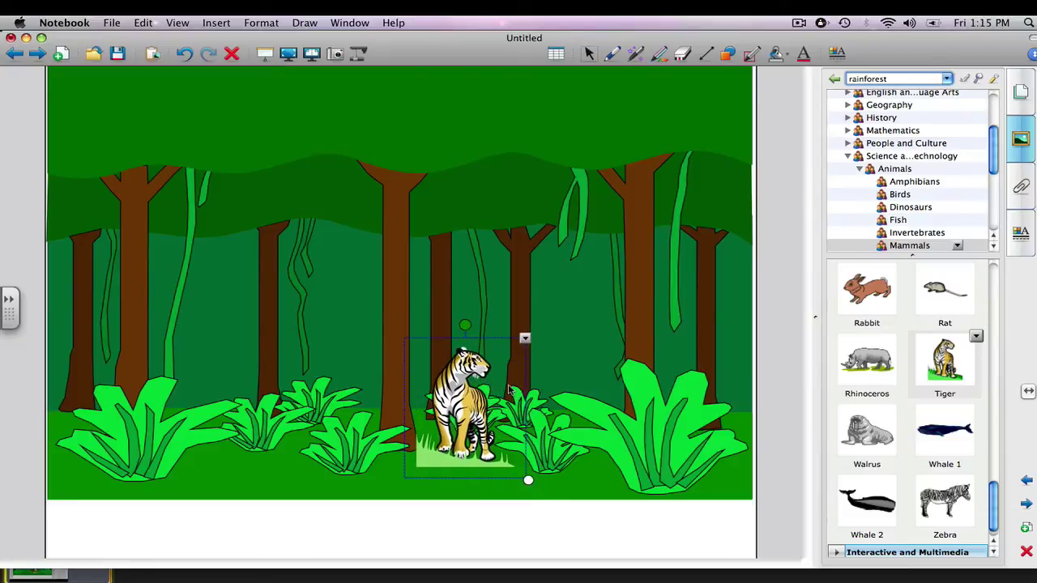
Deselect the tiger and search the Gallery for "monkey".
click(582, 380)
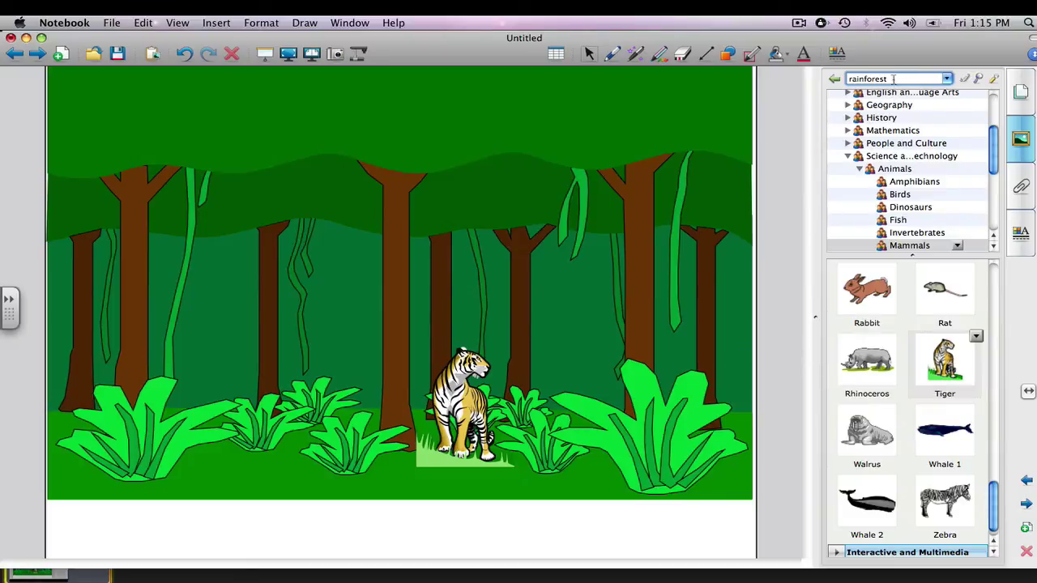
click(857, 79)
text(monkey)
click(978, 78)
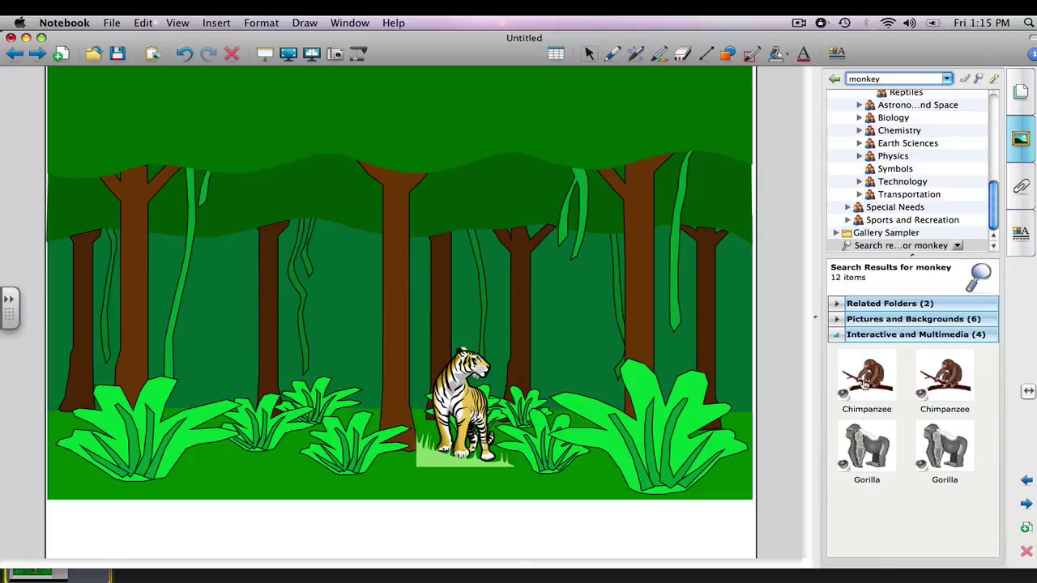
Add the first interactive Chimpanzee to the rainforest scene, slightly reduced in size and sitting on top of the leftmost large tree trunk.
drag(865, 382, 143, 144)
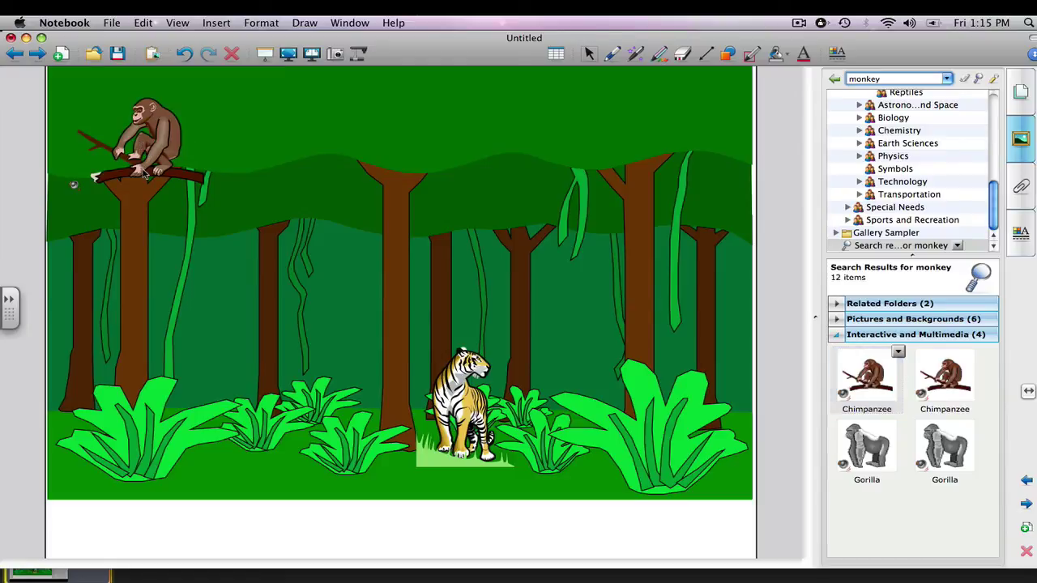
click(144, 174)
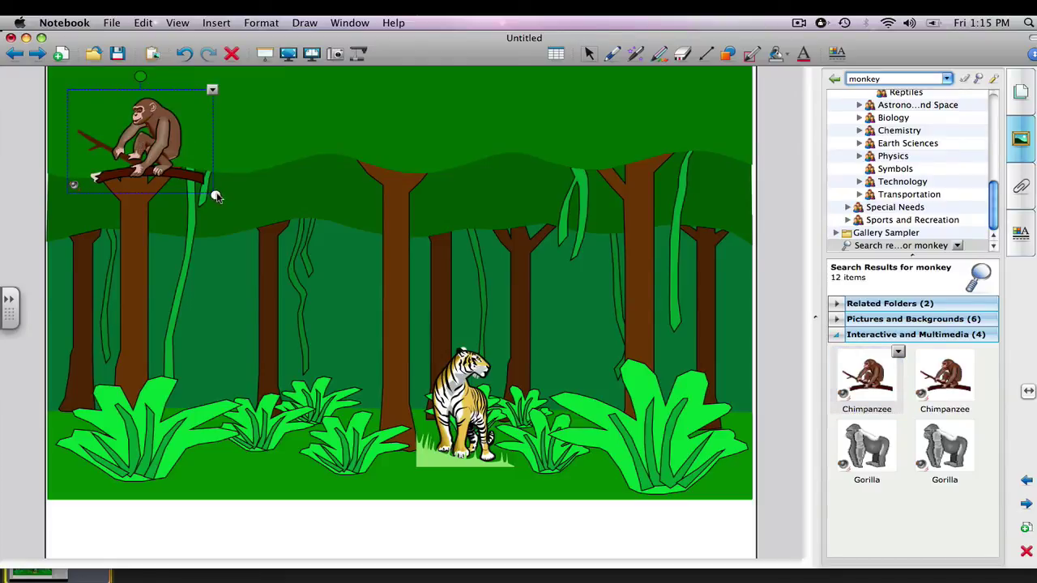
drag(215, 196, 183, 172)
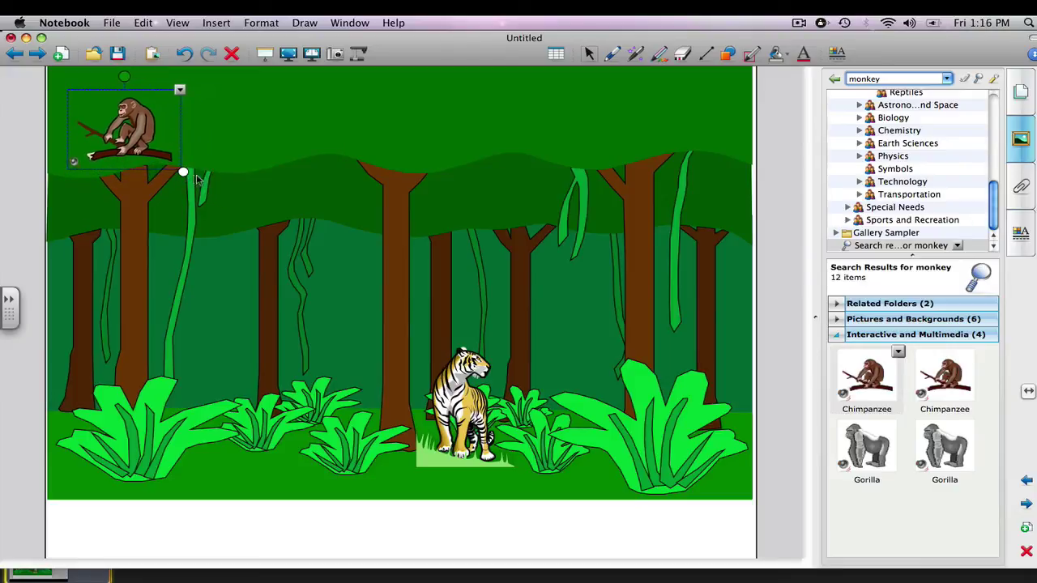
click(217, 160)
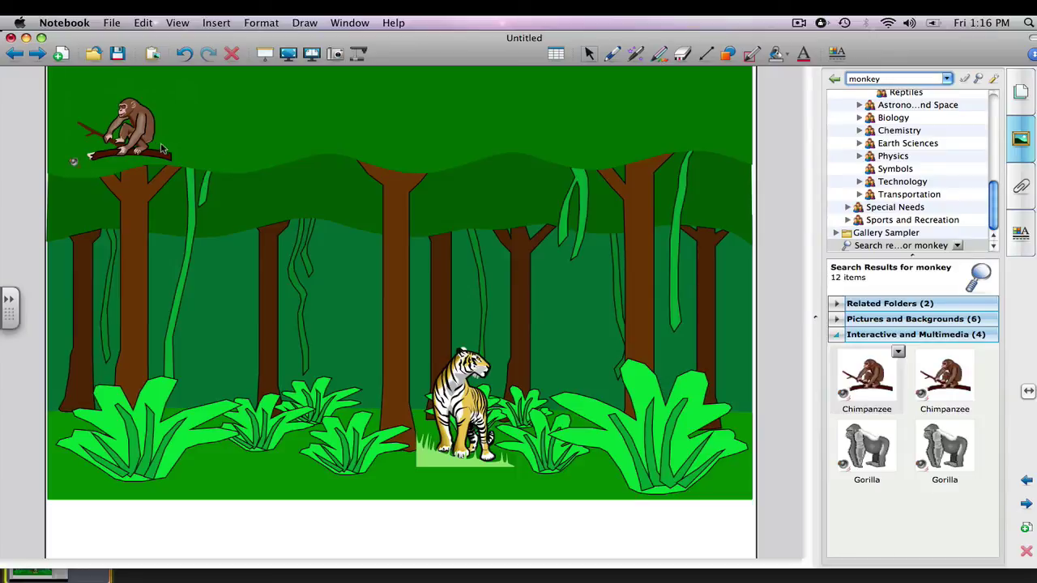
drag(147, 141, 160, 168)
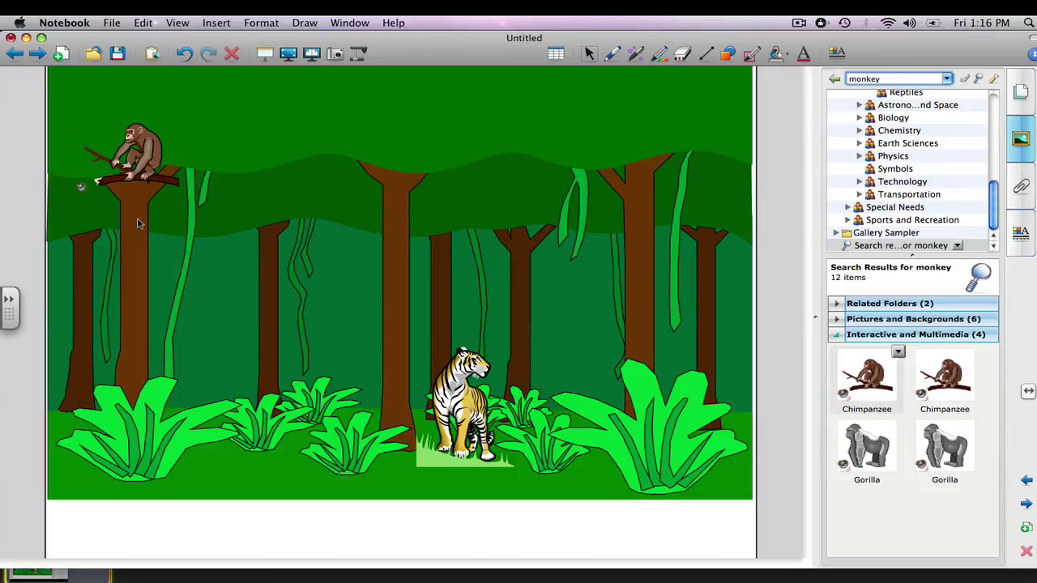